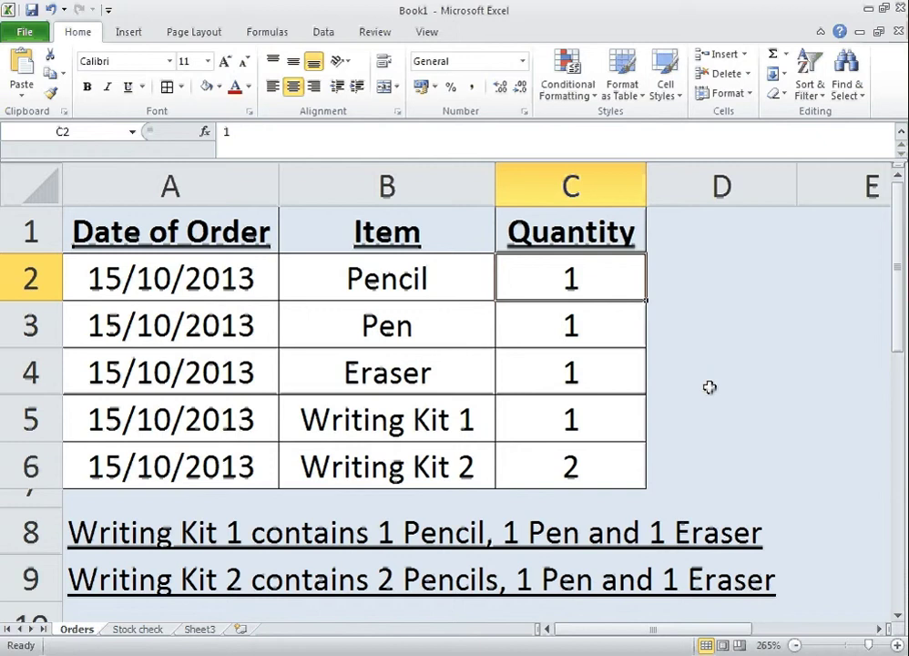
# On Orders, highlight the Date of Order, Item and Quantity columns and both Writing Kit entries
pyautogui.click(179, 189)
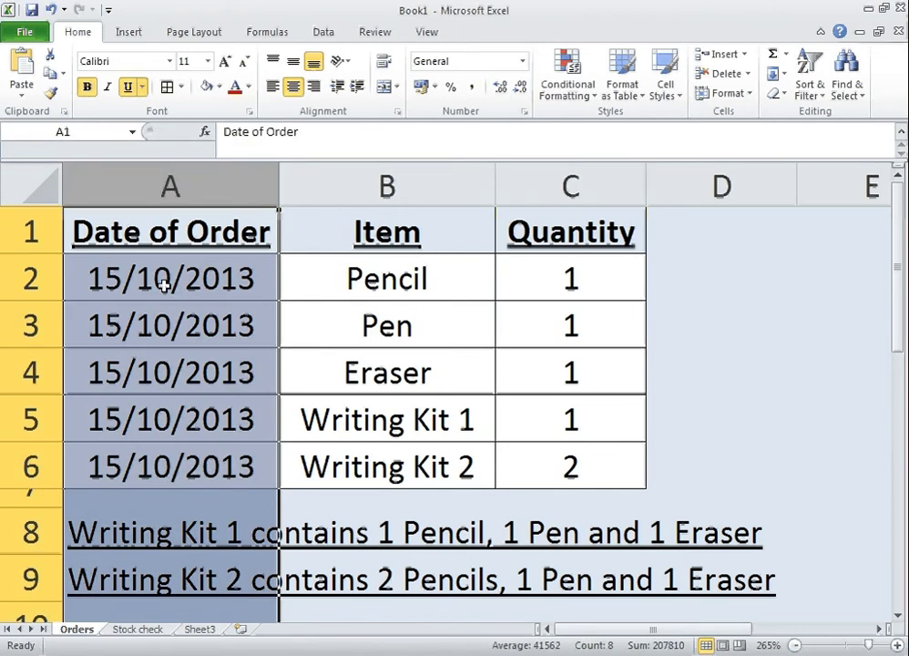
pyautogui.click(387, 186)
pyautogui.click(580, 182)
pyautogui.moveTo(387, 422); pyautogui.dragTo(395, 458)
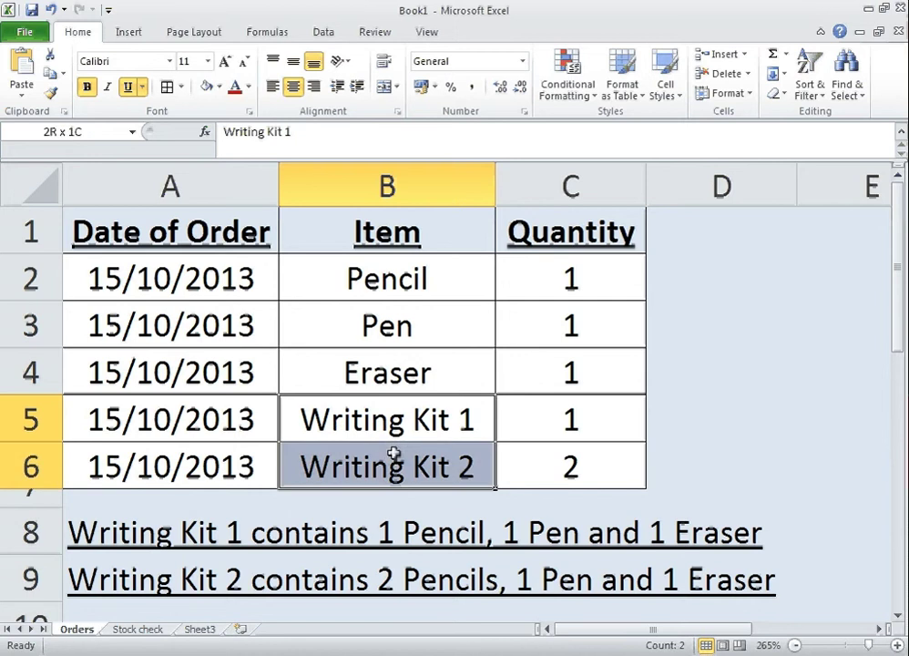
pyautogui.click(339, 419)
pyautogui.click(339, 463)
# Show the Writing Kit 1 and Writing Kit 2 contents notes, then select the table's order rows
pyautogui.click(223, 534)
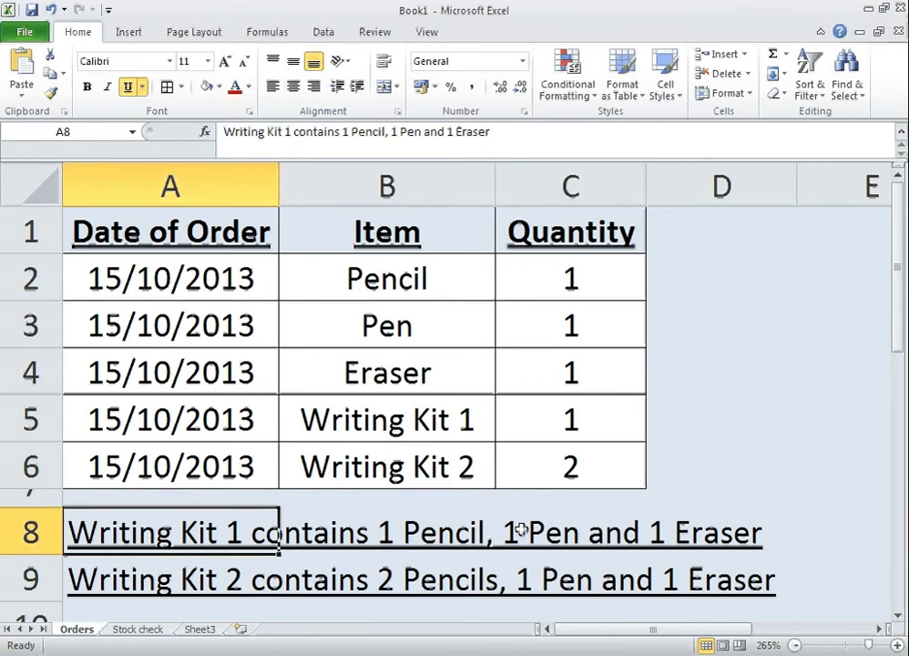
pyautogui.click(130, 578)
pyautogui.click(401, 576)
pyautogui.click(592, 580)
pyautogui.click(693, 583)
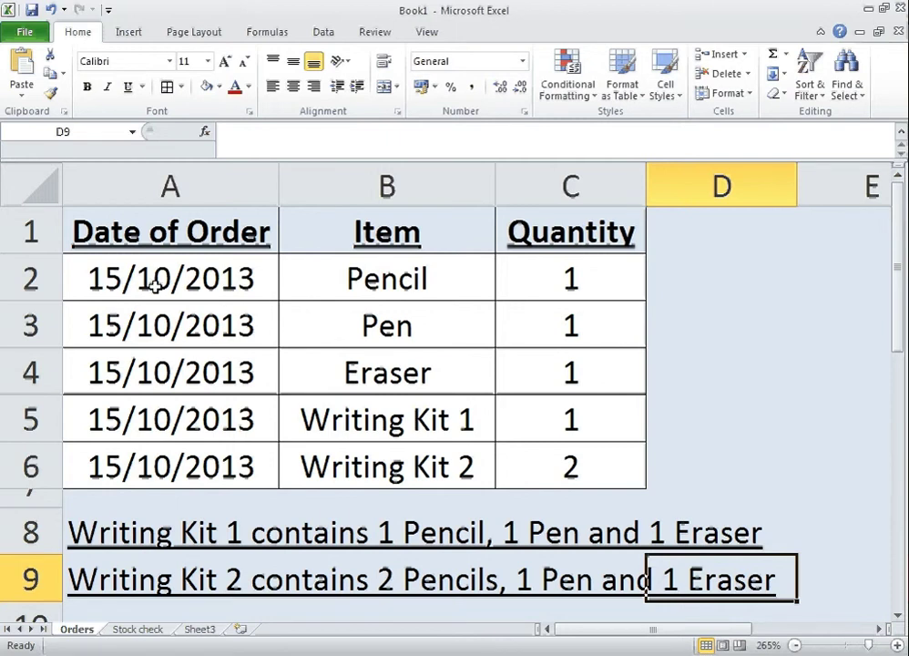
pyautogui.moveTo(162, 281); pyautogui.dragTo(532, 462)
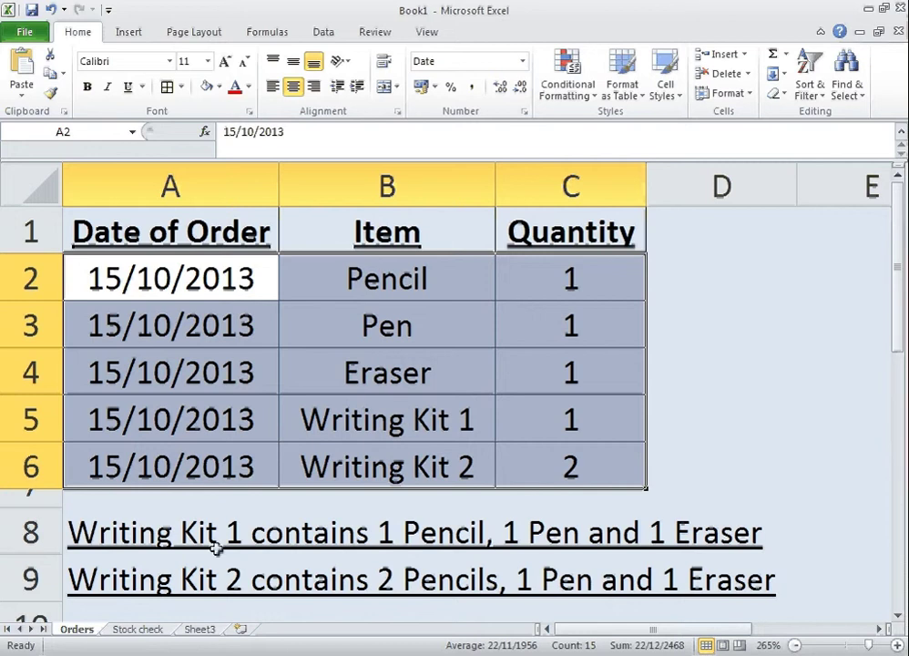
# On Stock check, point out the 15/10/2013 Date of Sale and the items-sold list A4:A8
pyautogui.click(137, 629)
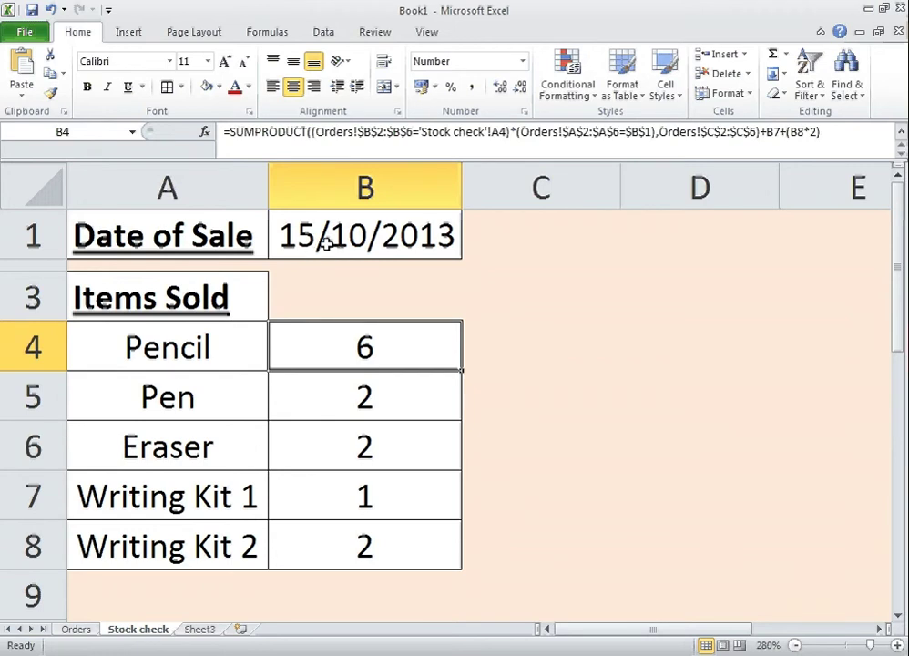
pyautogui.click(321, 240)
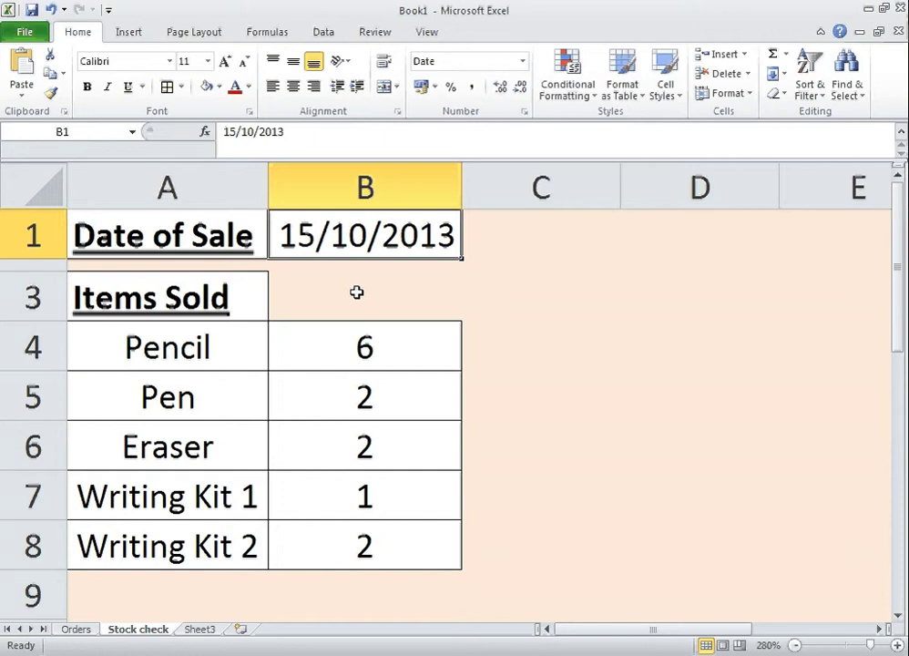
pyautogui.moveTo(260, 345); pyautogui.dragTo(246, 524)
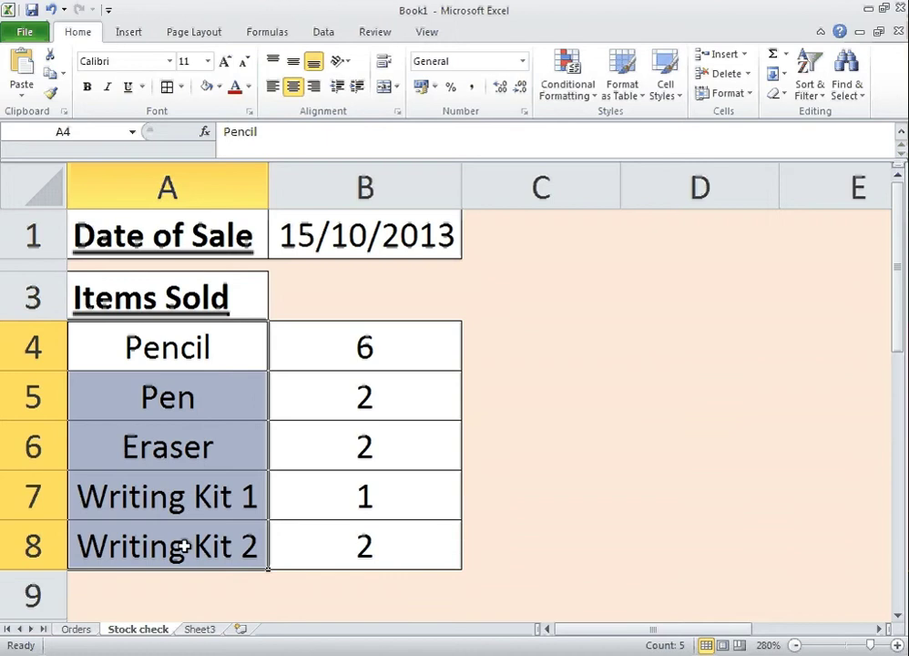
# Select the Pencil total in B4 and mark Orders!$B$2:$B$6 in its SUMPRODUCT formula
pyautogui.click(342, 350)
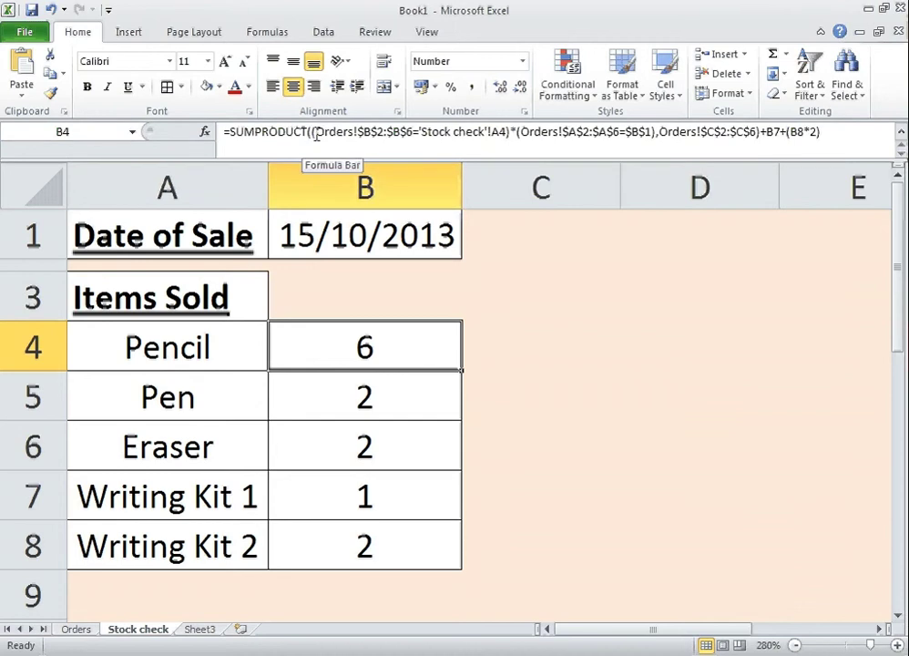
pyautogui.moveTo(316, 133); pyautogui.dragTo(414, 132)
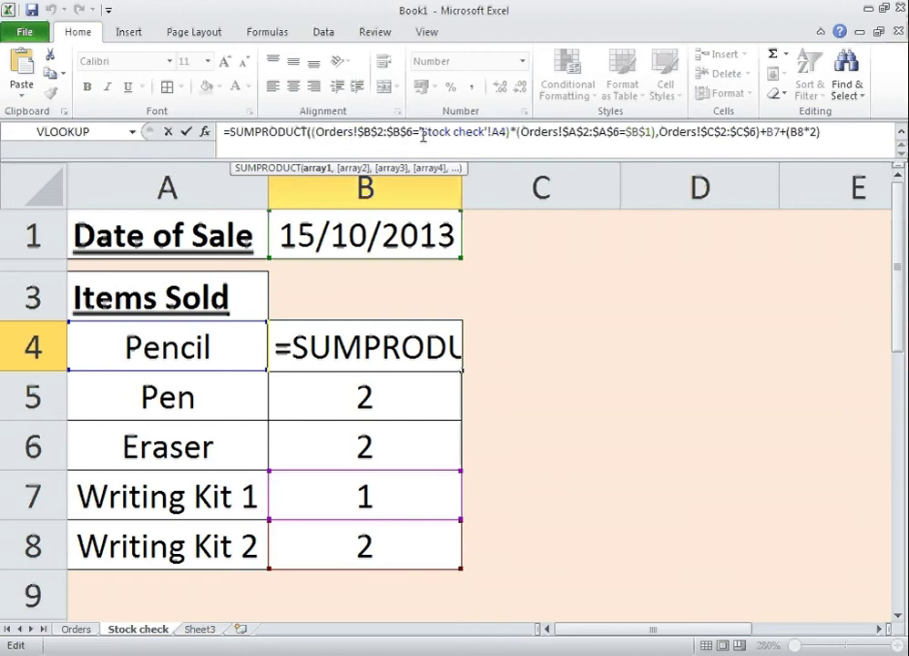
pyautogui.moveTo(421, 133); pyautogui.dragTo(504, 132)
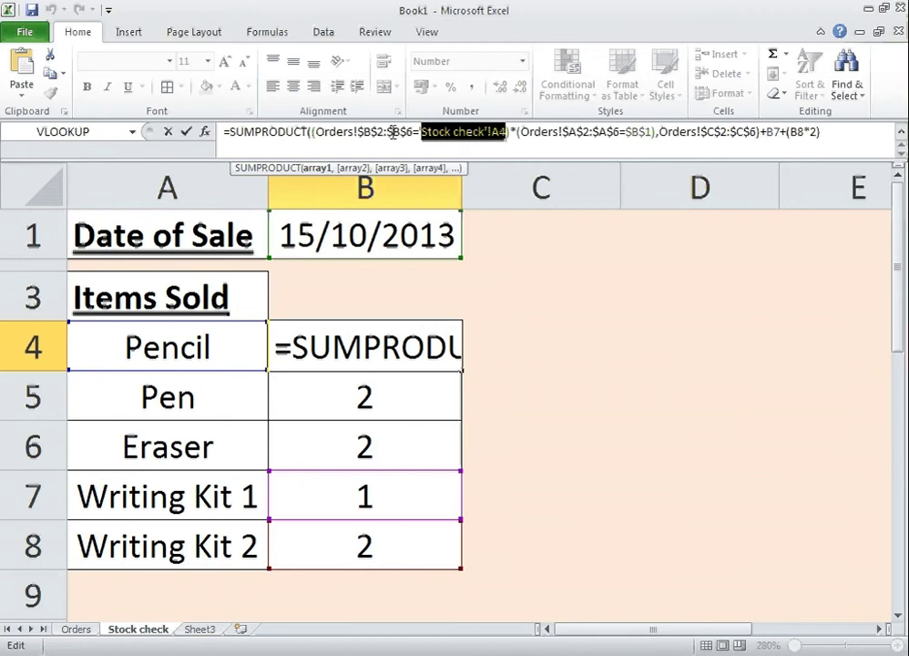
pyautogui.click(525, 134)
pyautogui.moveTo(525, 134); pyautogui.dragTo(620, 134)
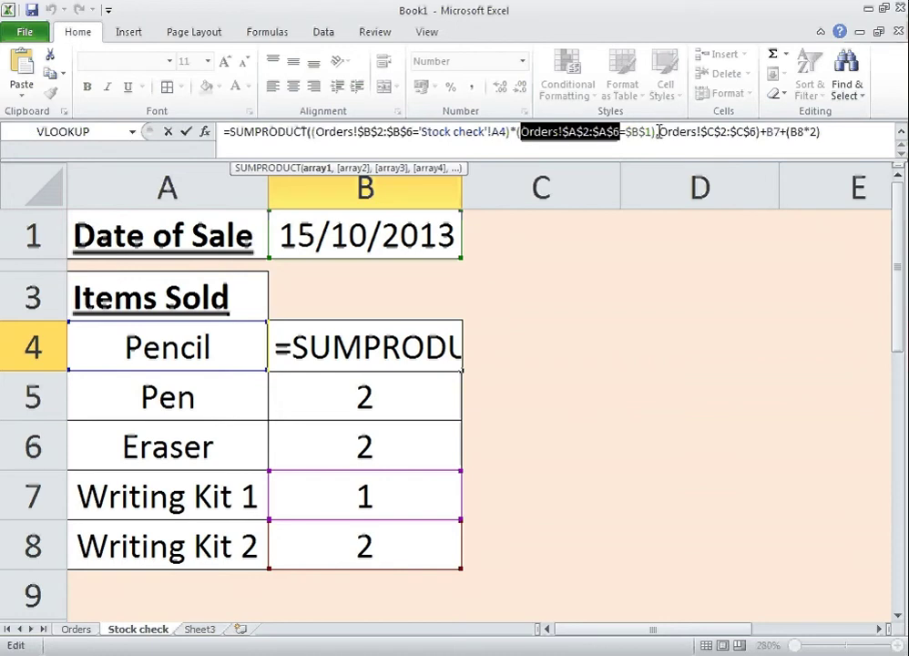
pyautogui.click(656, 133)
pyautogui.write(',')
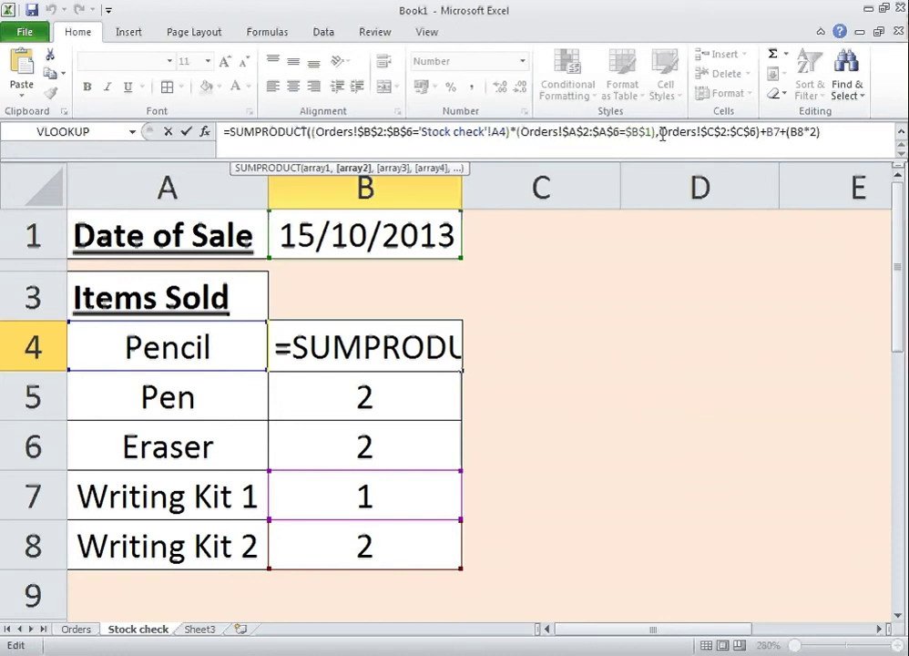
pyautogui.moveTo(660, 133); pyautogui.dragTo(759, 132)
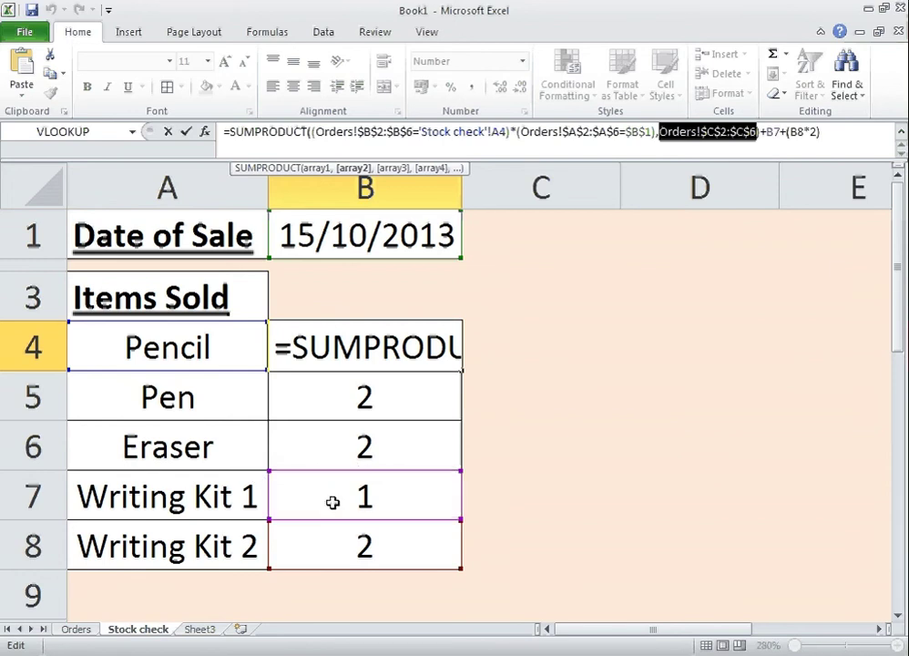
# Review the +B7 and B8*2 writing-kit terms, then commit B4's formula unchanged with Pencil at 6
pyautogui.moveTo(760, 132); pyautogui.dragTo(781, 132)
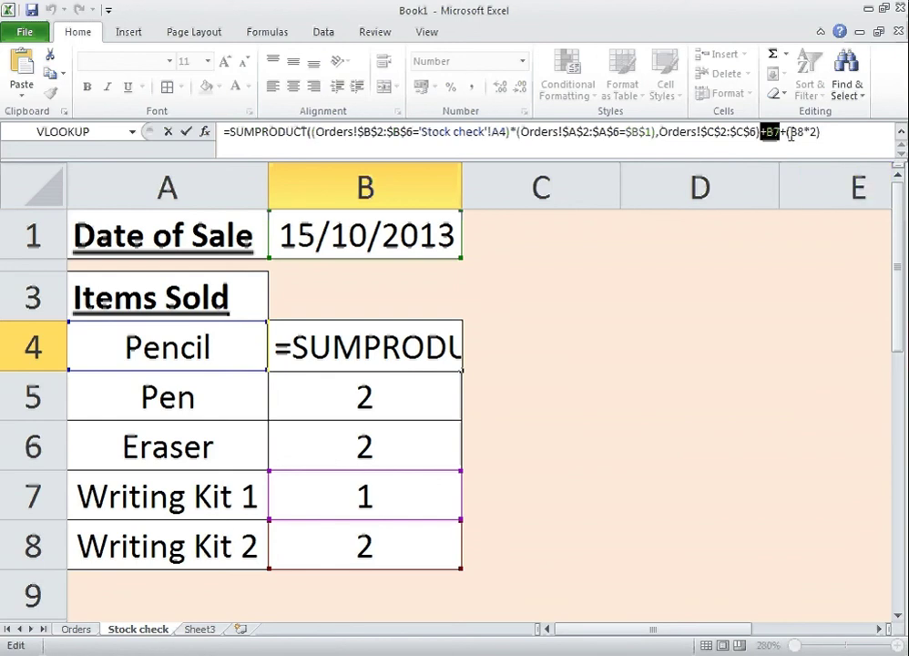
pyautogui.moveTo(789, 133); pyautogui.dragTo(816, 133)
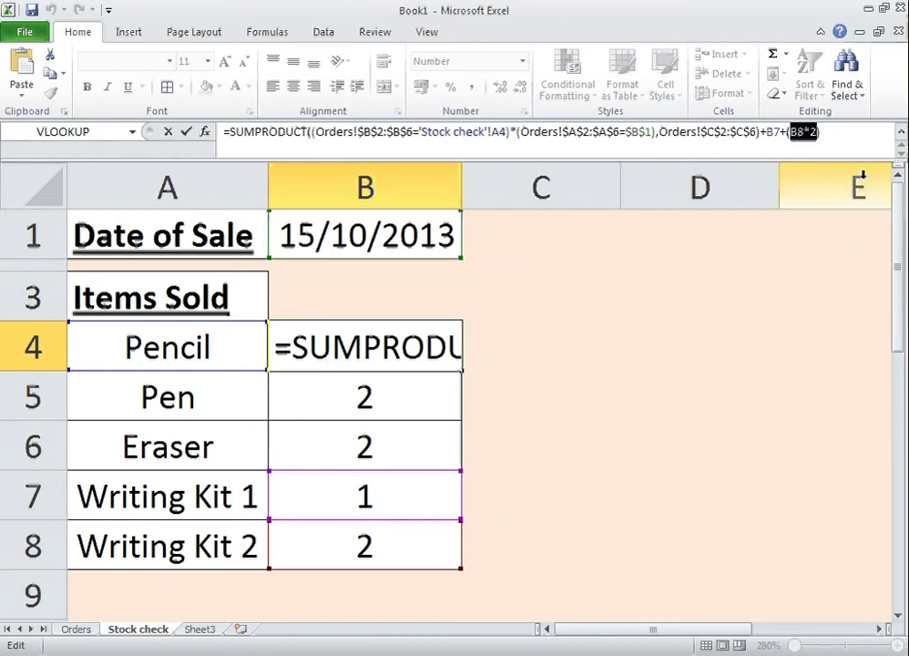
pyautogui.click(830, 133)
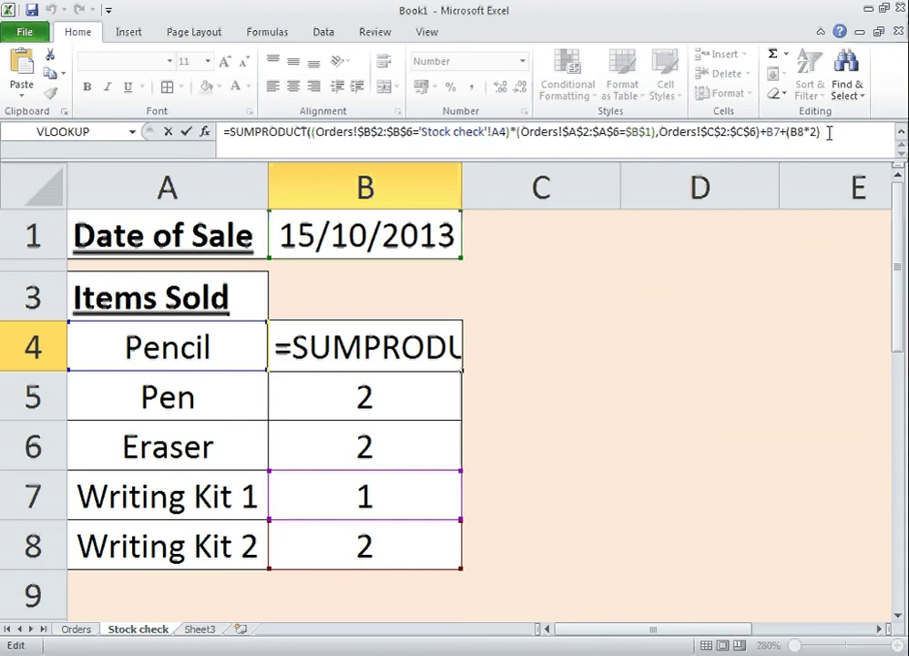
pyautogui.press('Return')
pyautogui.press('Up')
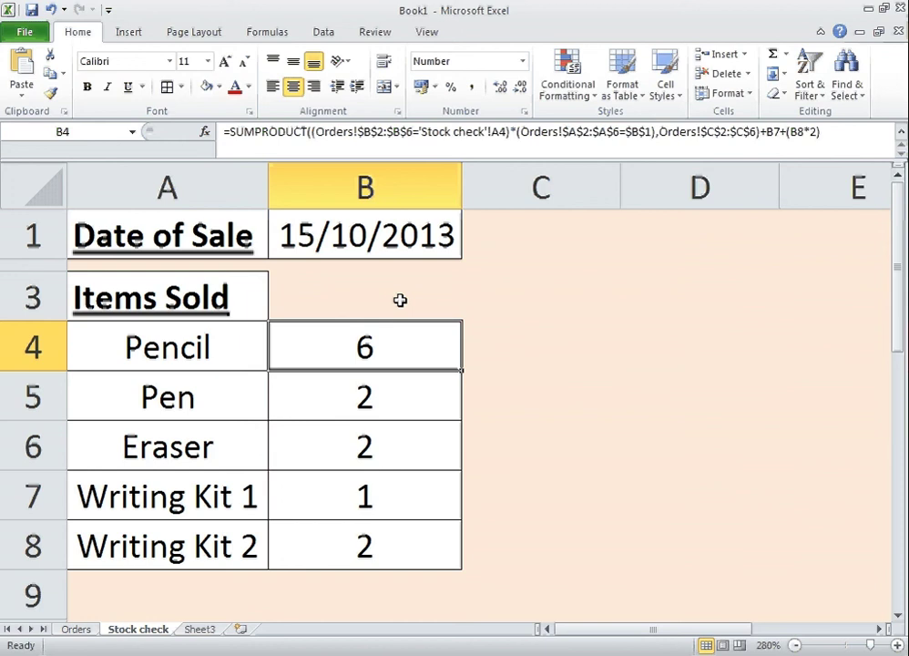
pyautogui.press('Up')
pyautogui.press('Up')
pyautogui.click(370, 233)
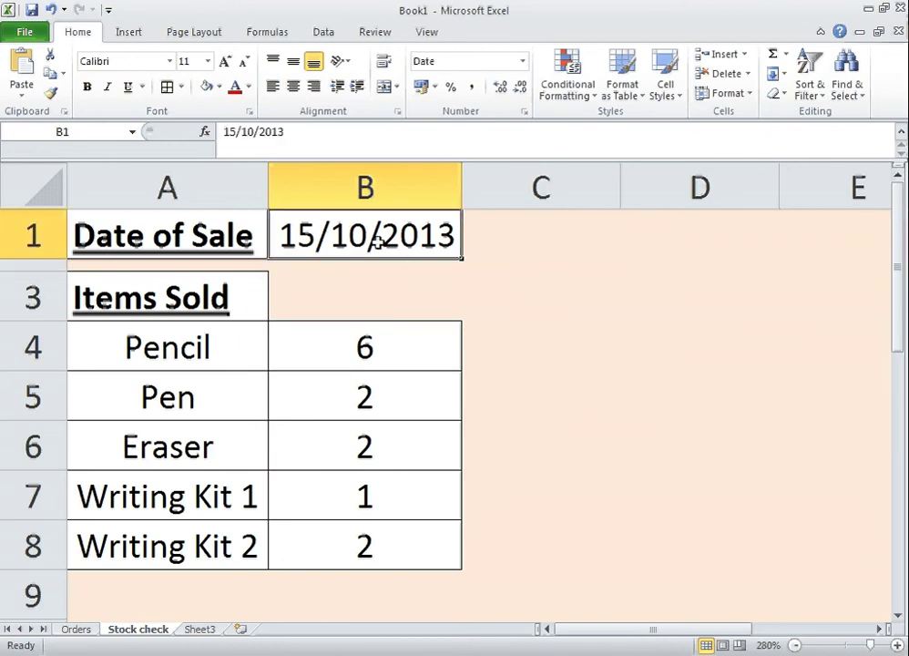
pyautogui.write('16/')
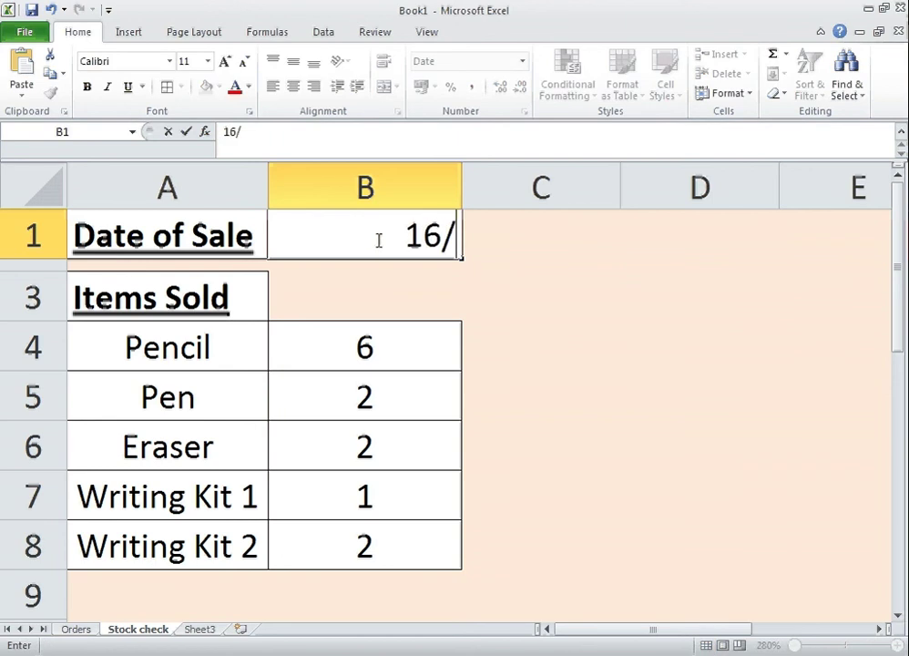
pyautogui.write('10/20')
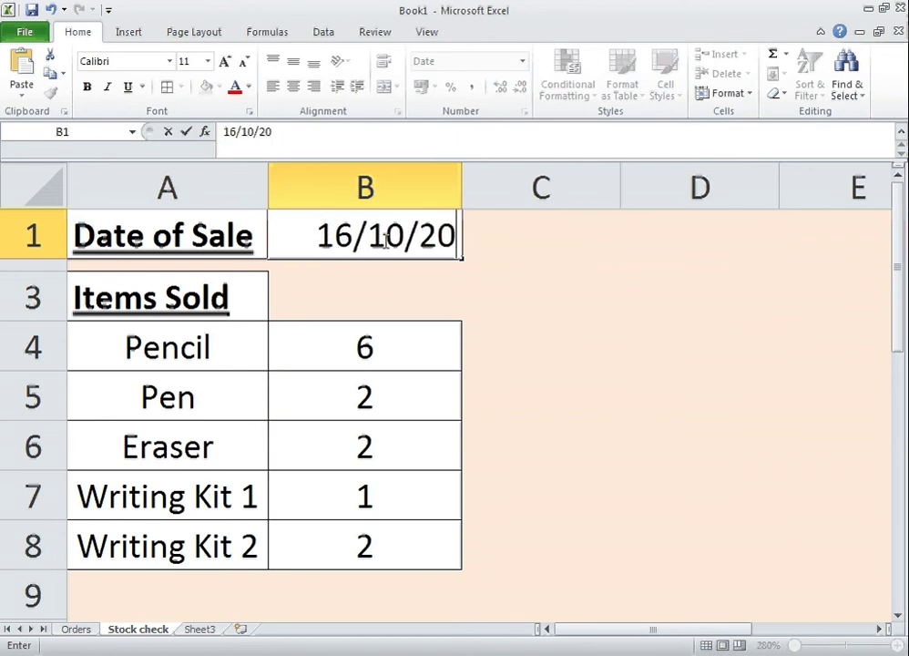
pyautogui.write('13')
pyautogui.press('Tab')
pyautogui.press('Left')
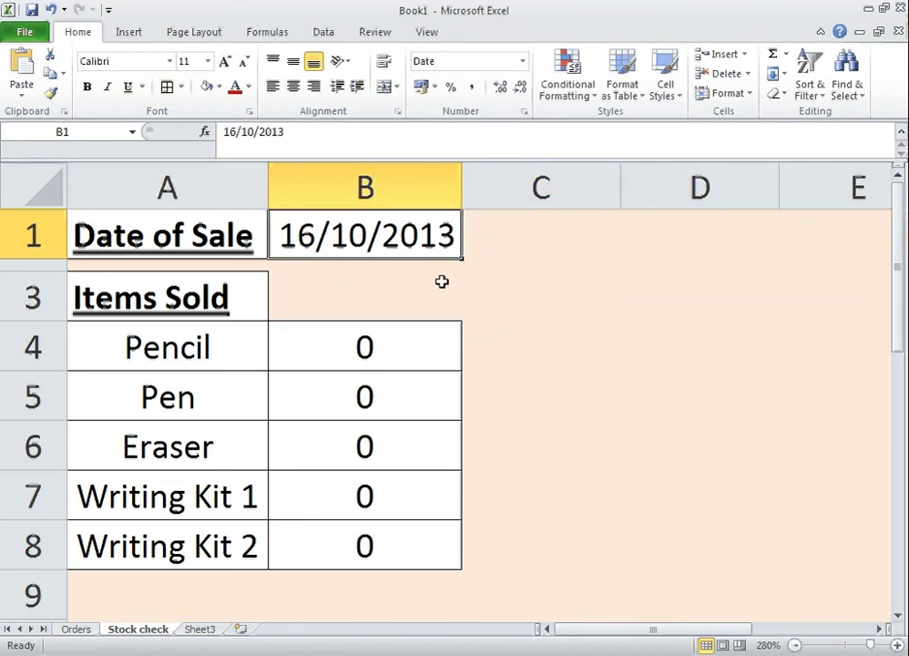
pyautogui.write('15/10/2013')
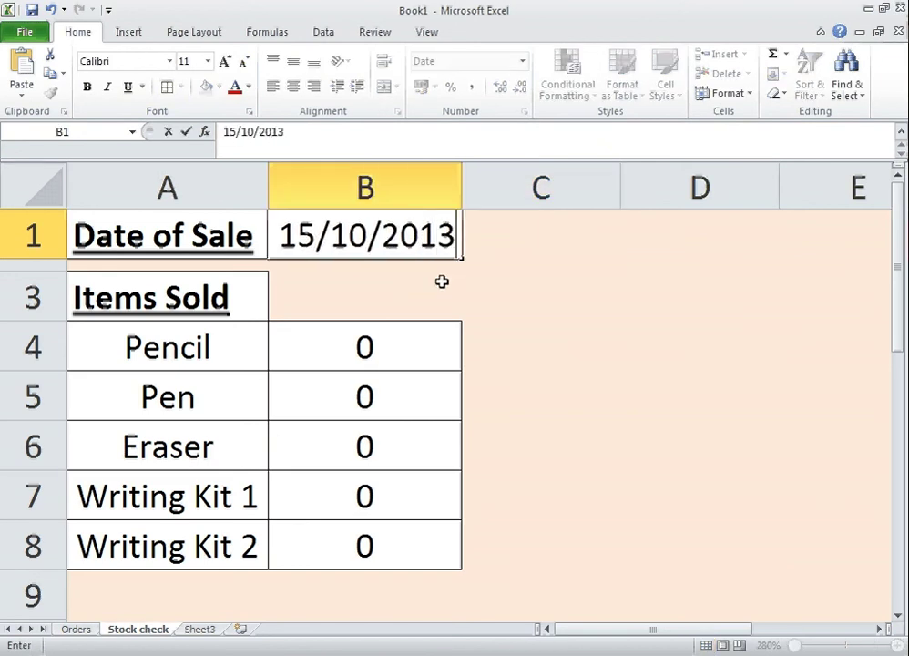
pyautogui.press('Return')
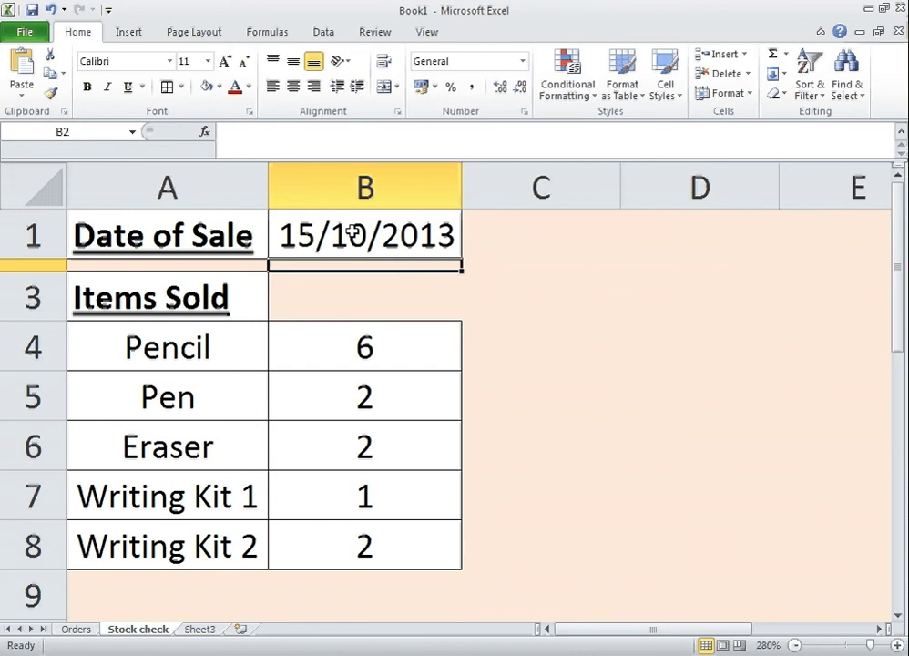
# Change the first pencil order's date in Orders cell A2 to 14/10/2013
pyautogui.click(73, 630)
pyautogui.click(169, 288)
pyautogui.write('14/10/20')
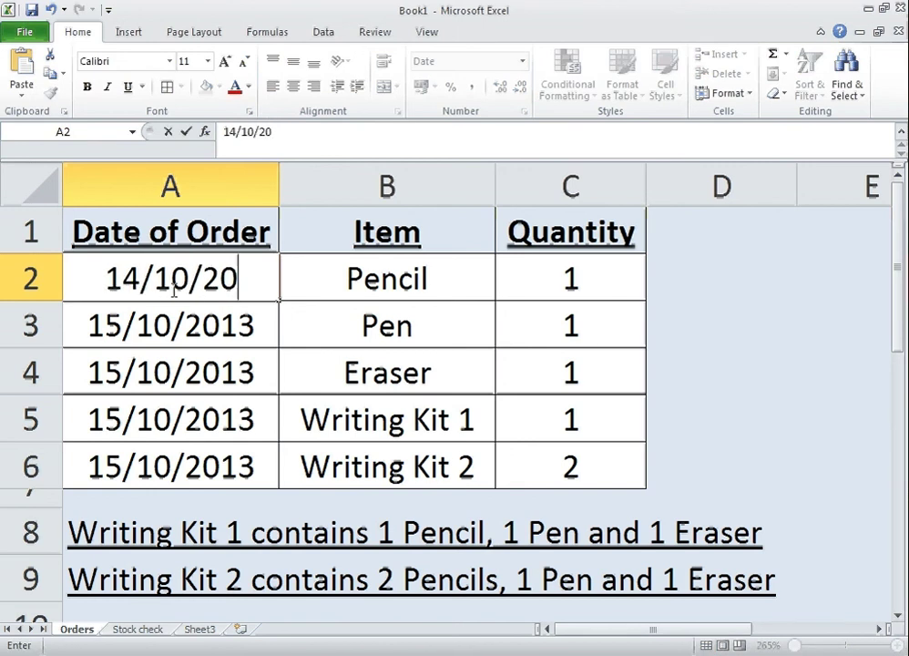
pyautogui.write('13')
pyautogui.press('Return')
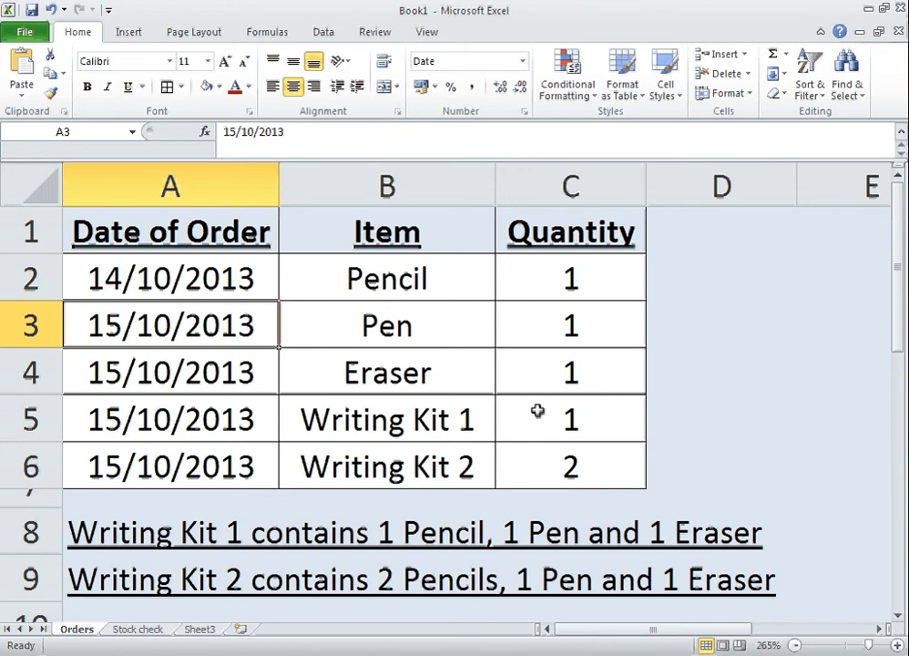
# Set the Stock check Date of Sale in B1 to 14/10/2013, so Pencil shows 1
pyautogui.click(139, 629)
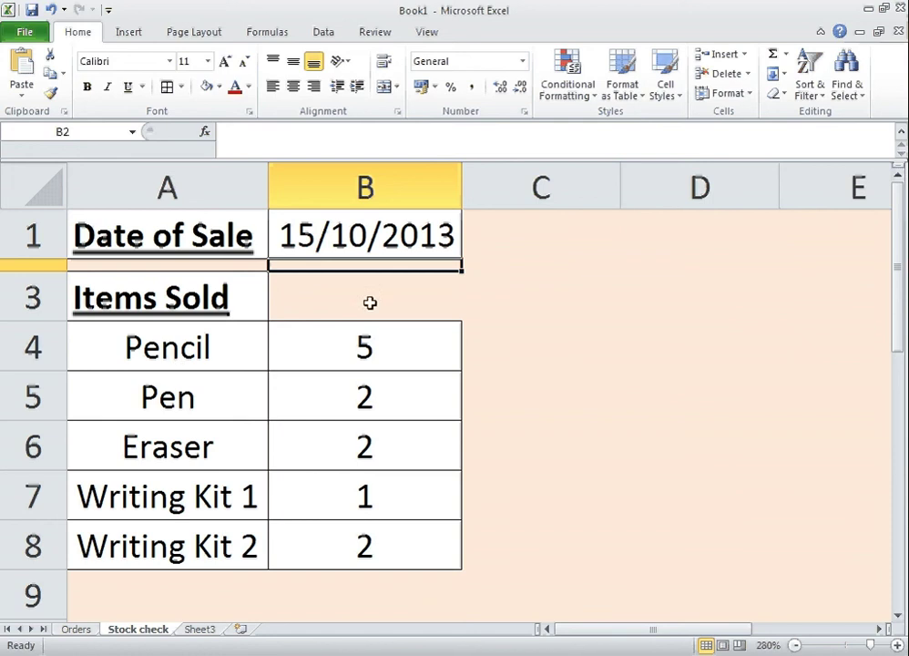
pyautogui.click(335, 237)
pyautogui.write('14/')
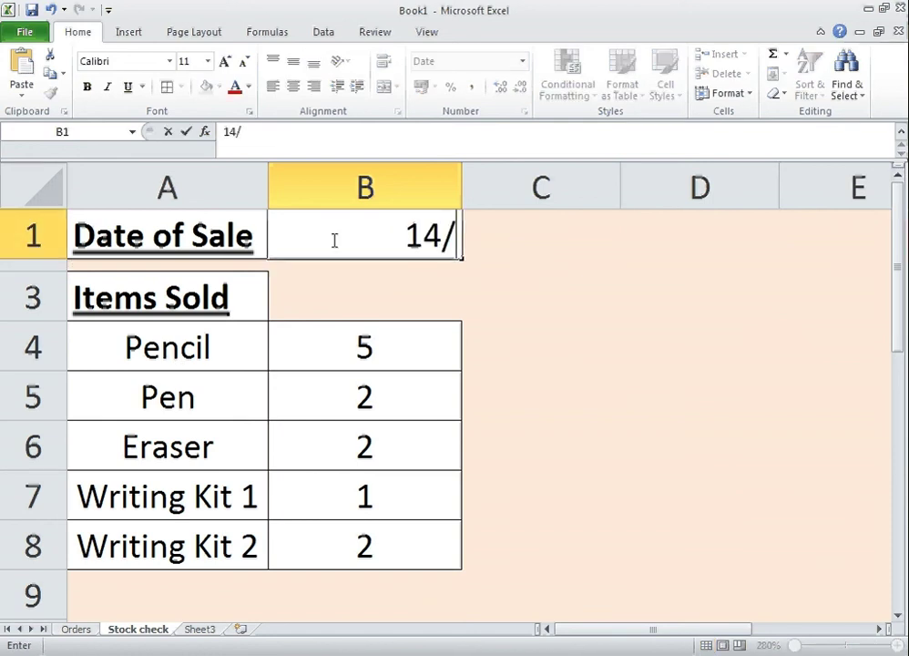
pyautogui.write('10/2013')
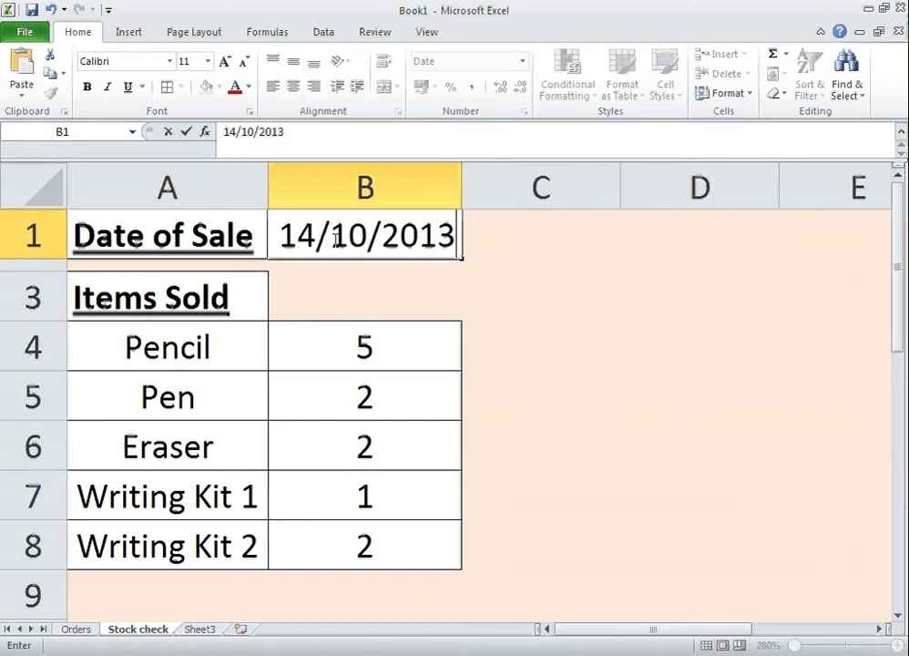
pyautogui.press('Return')
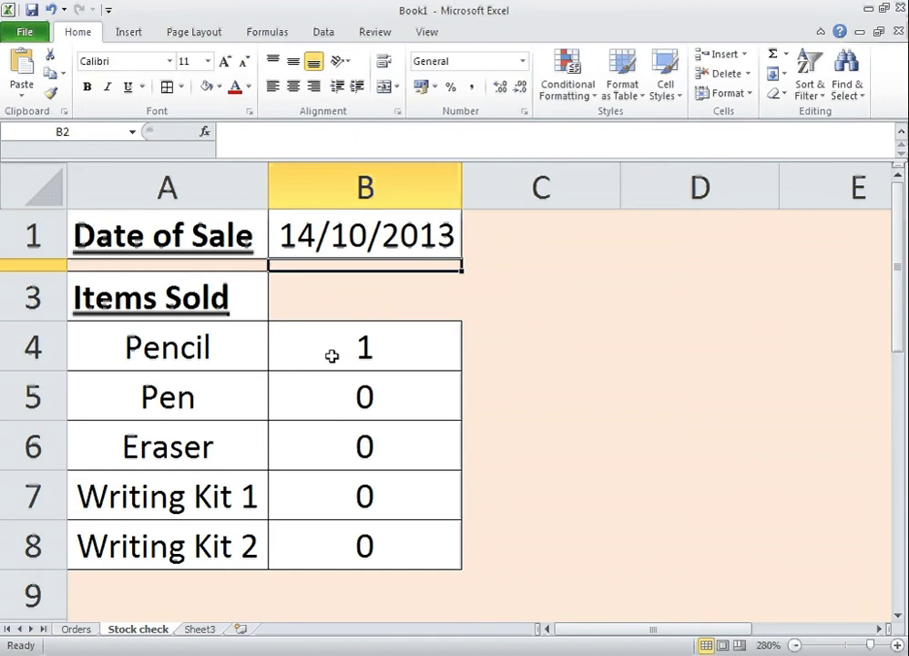